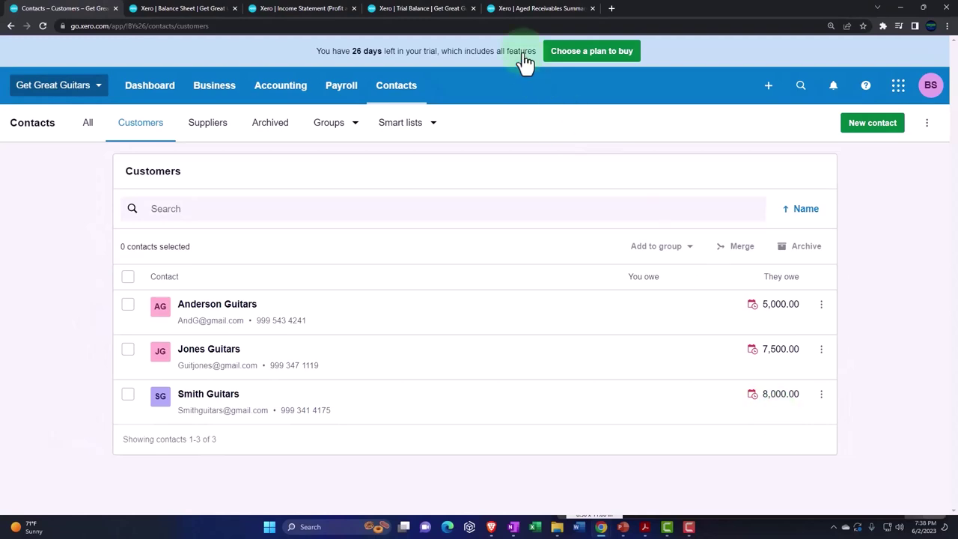
Step: Compare the total in the Aged Receivables Summary with Accounts Receivable on the balance sheet
left_click(520, 13)
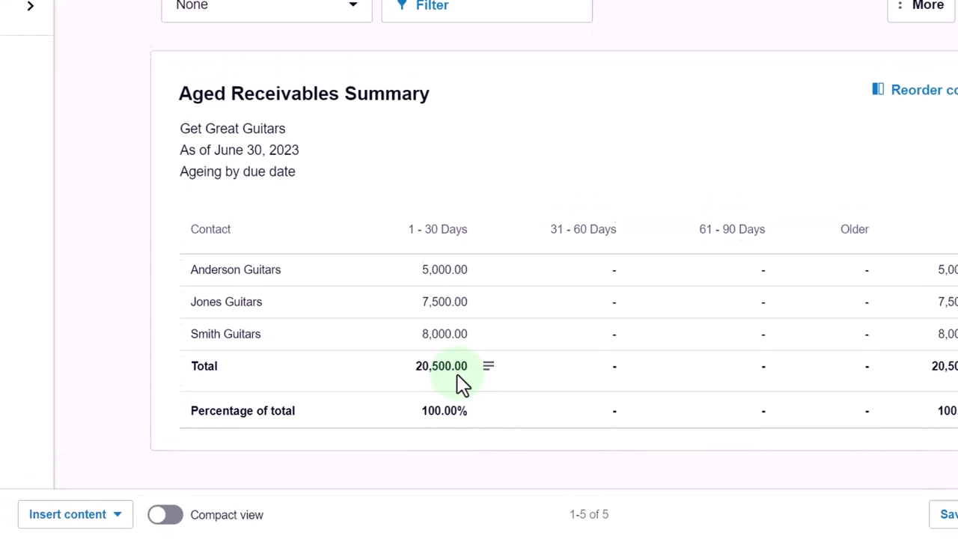
left_click(365, 11)
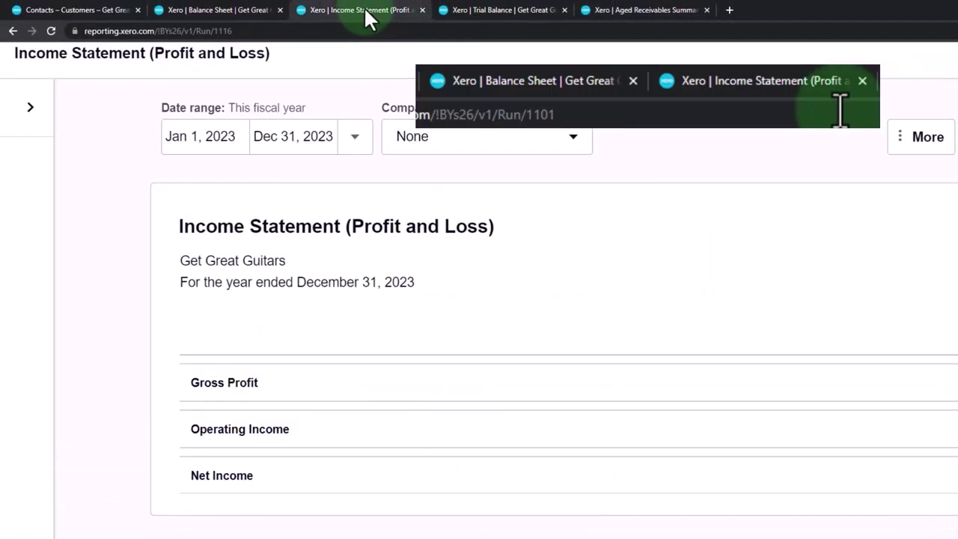
left_click(243, 11)
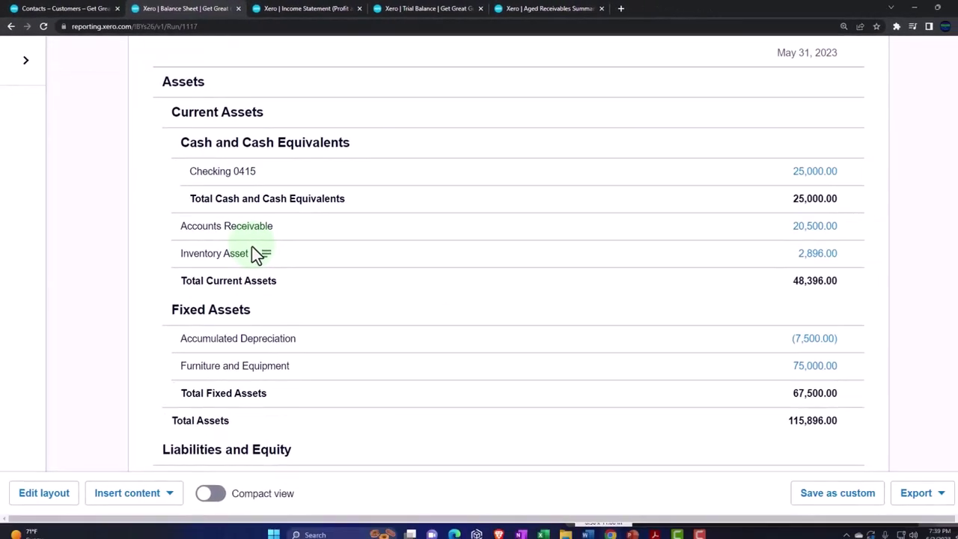
scroll(322, 374, "up", 3)
scroll(278, 320, "down", 3)
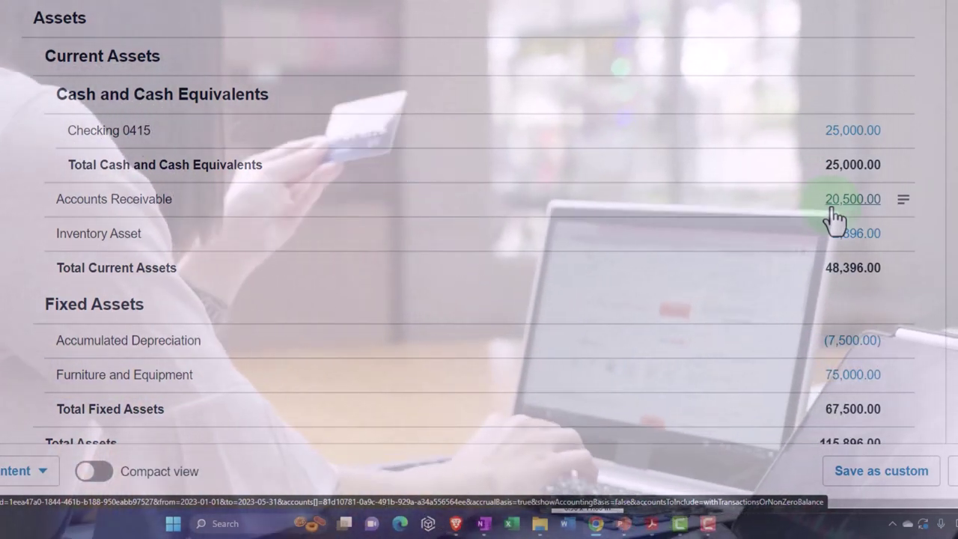
left_click(834, 211)
scroll(833, 212, "down", 1)
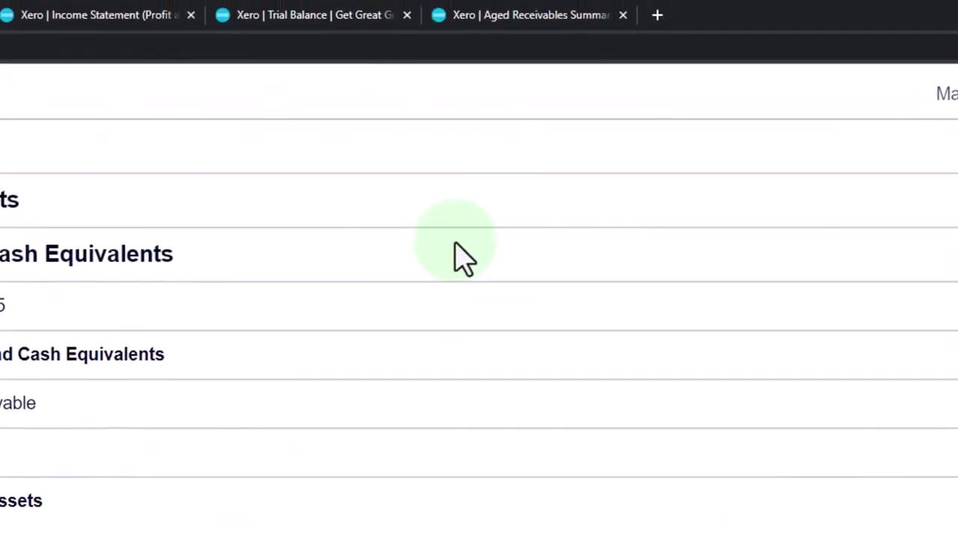
Step: Duplicate the browser tab that holds the Aged Receivables Summary
left_click(522, 30)
right_click(523, 26)
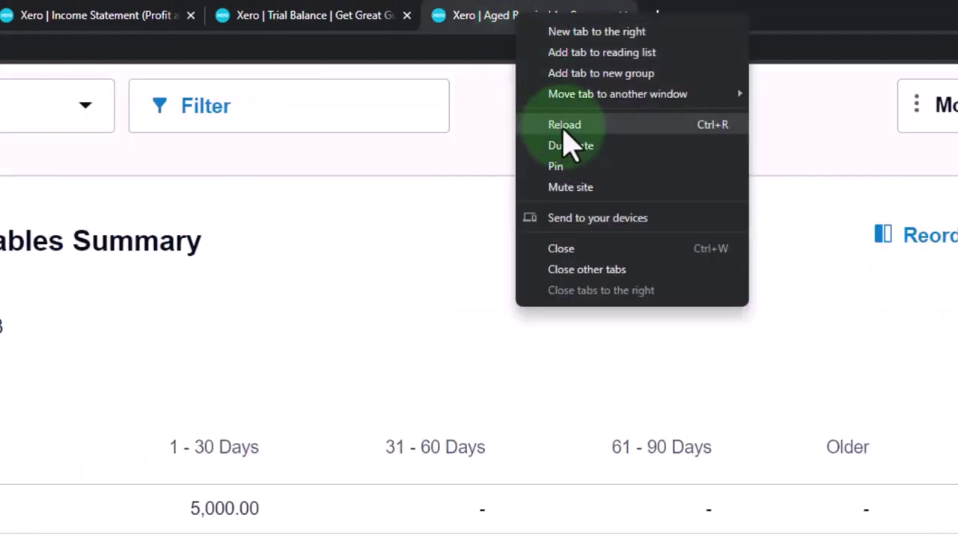
left_click(576, 145)
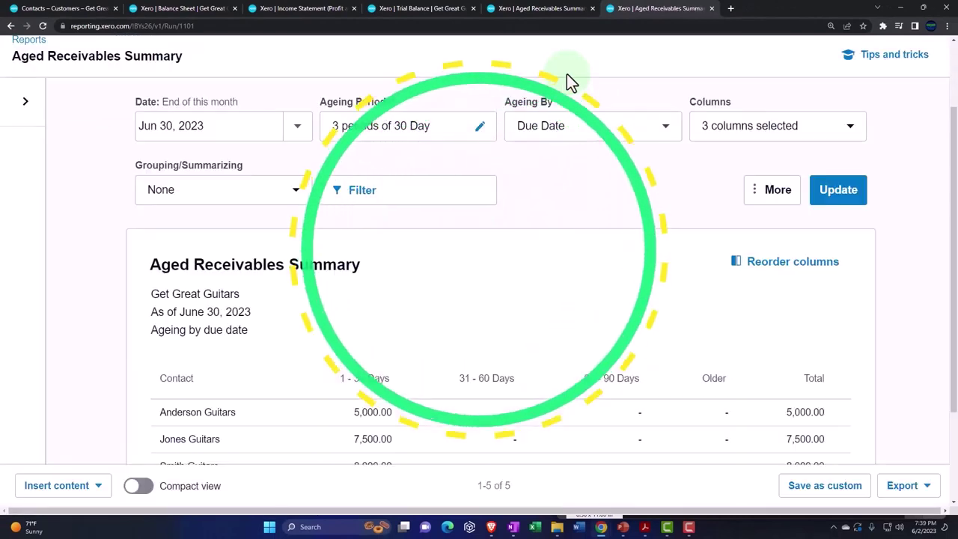
Step: In the duplicated tab, search the accounting reports for "inve" and open the Inventory Item List
scroll(549, 110, "up", 2)
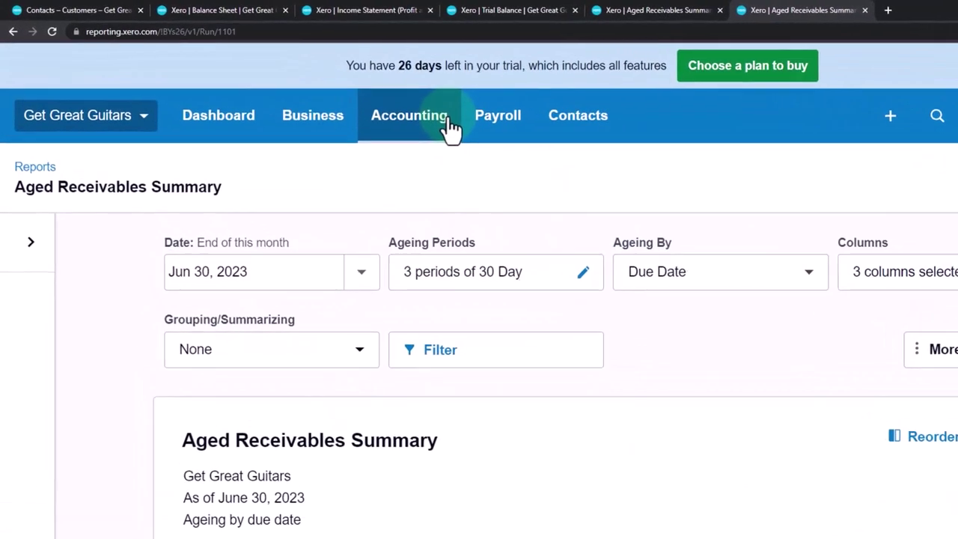
left_click(372, 105)
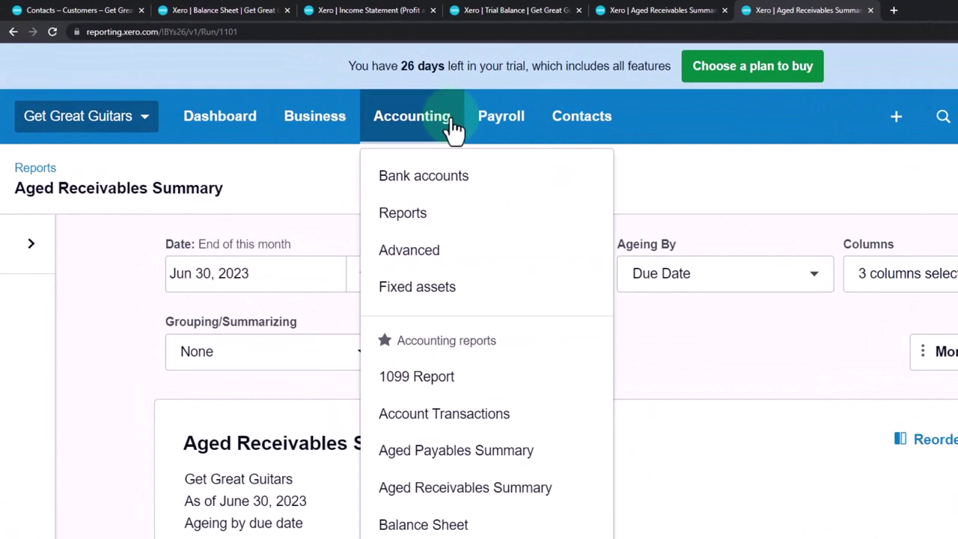
left_click(423, 215)
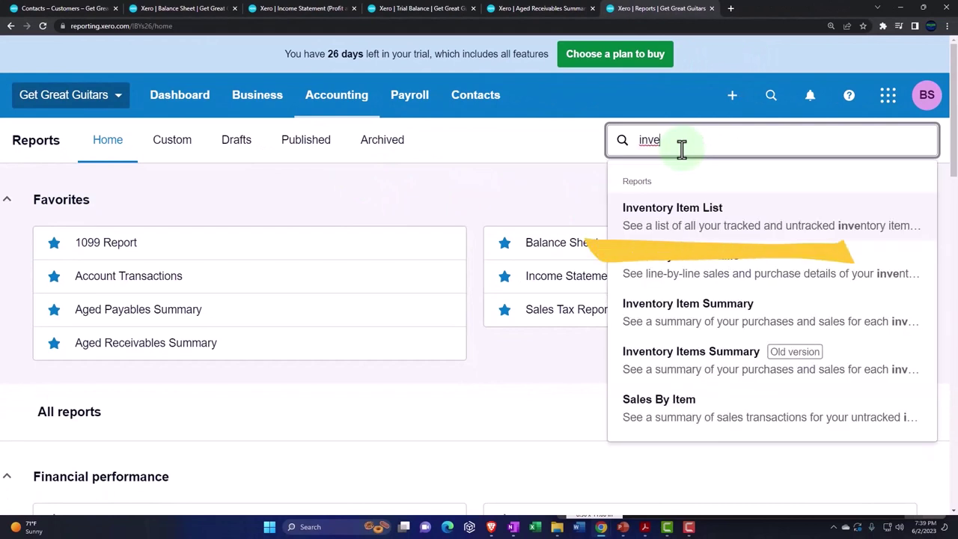
left_click(700, 232)
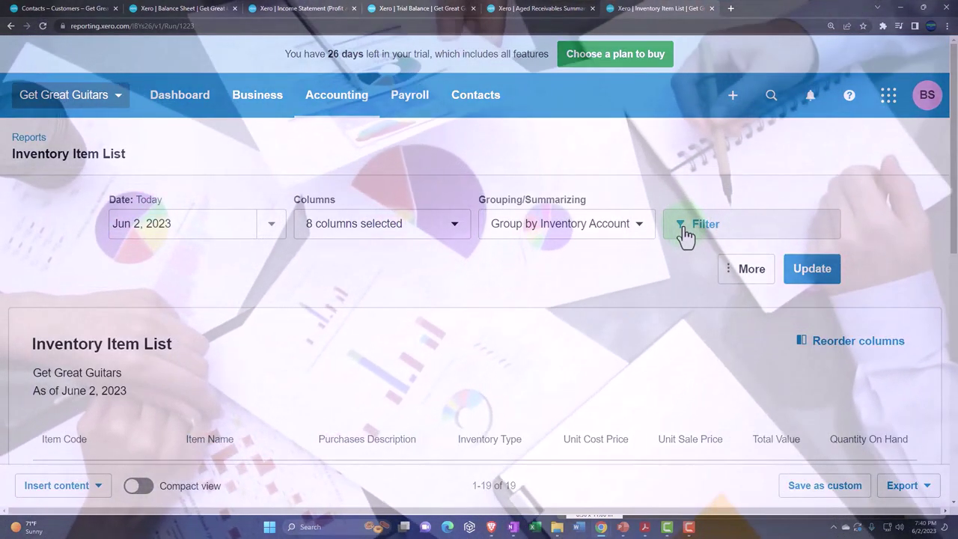
Step: Review the untracked services, the tracked items and the inventory asset total in the Inventory Item List
scroll(340, 284, "down", 1)
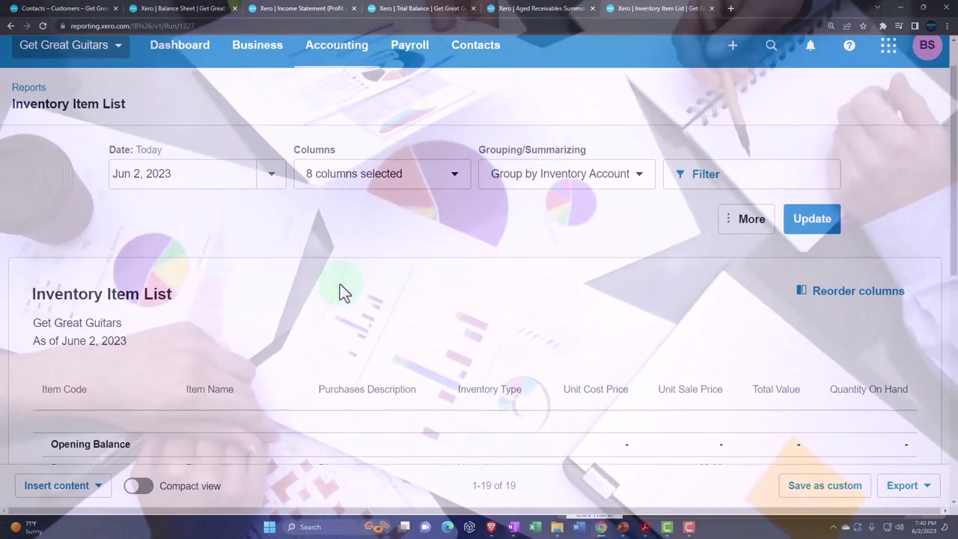
scroll(340, 284, "down", 2)
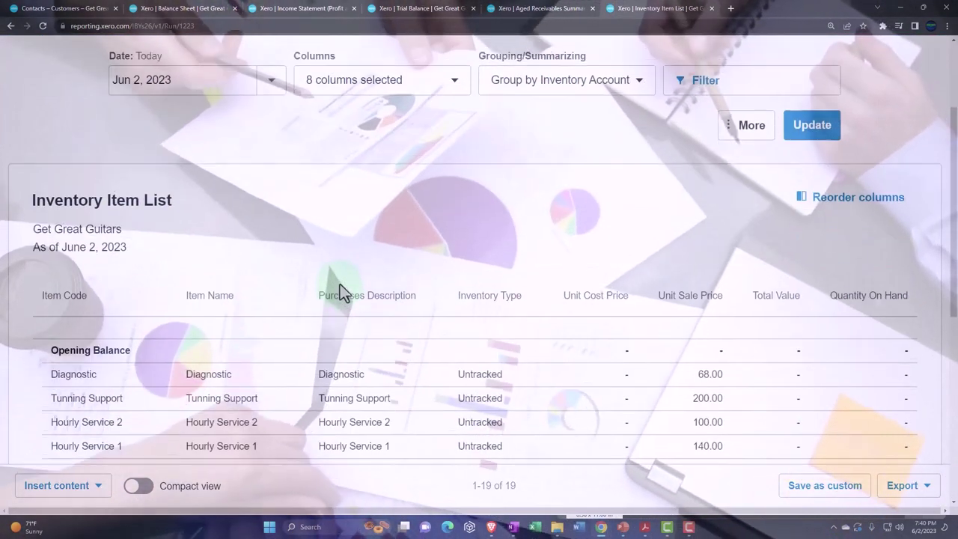
scroll(340, 283, "down", 1)
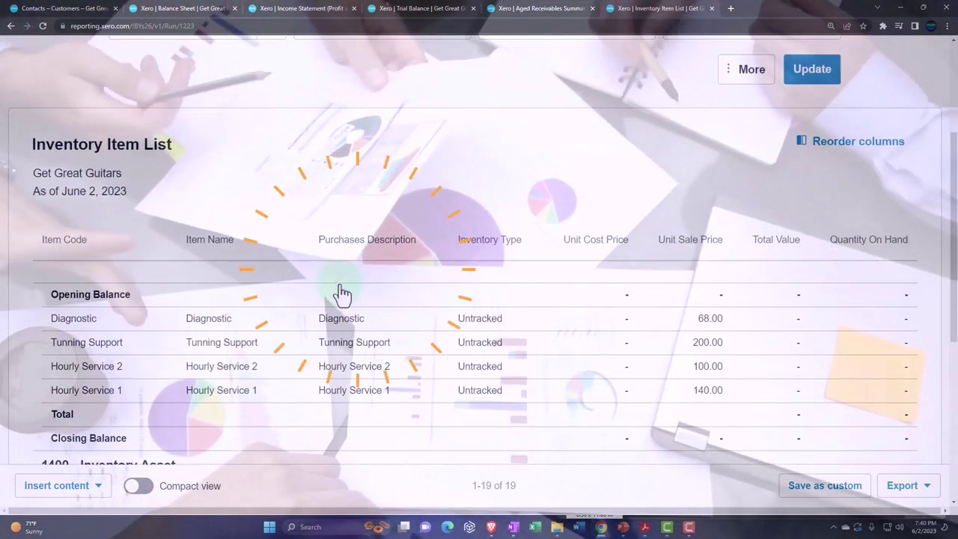
scroll(340, 292, "down", 5)
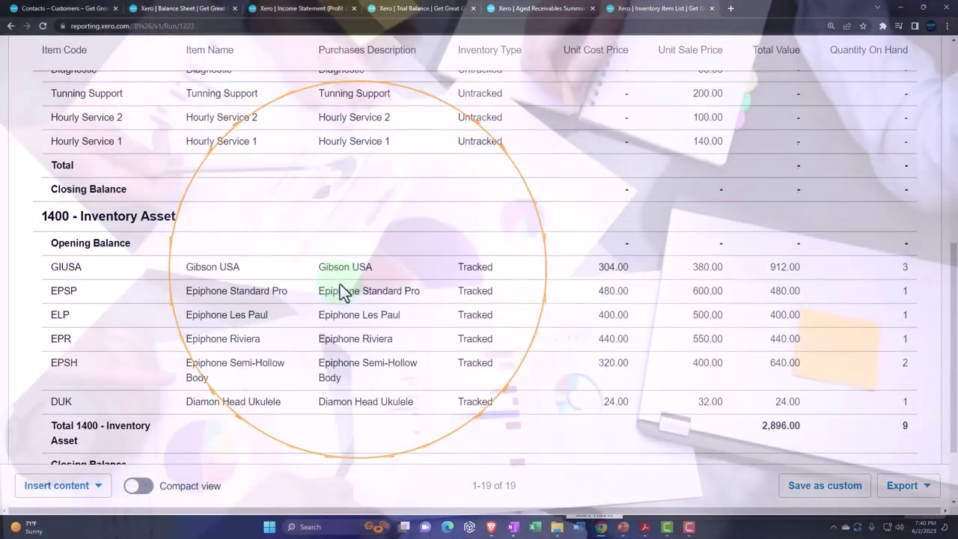
scroll(340, 283, "down", 1)
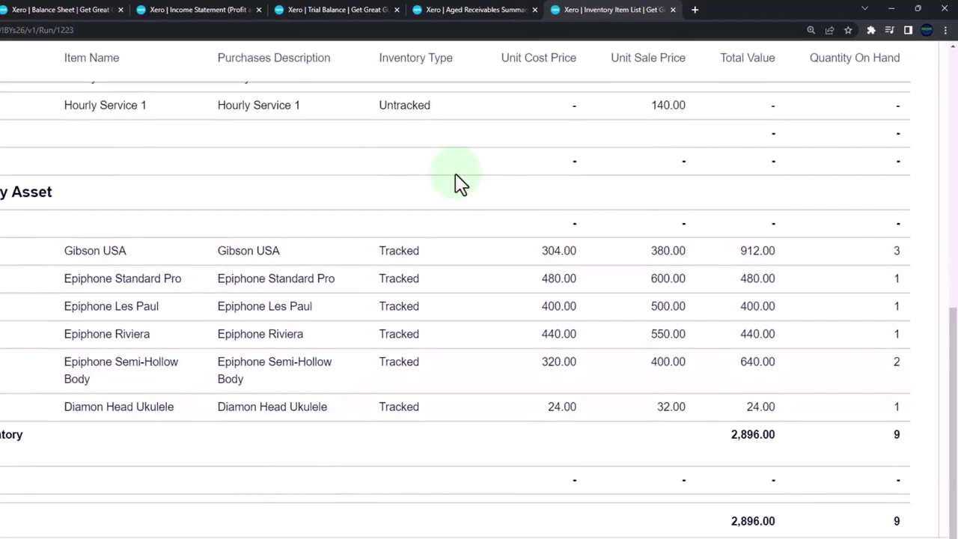
Step: Check Inventory Asset on the balance sheet, then examine its fixed assets, liabilities and equity
left_click(76, 14)
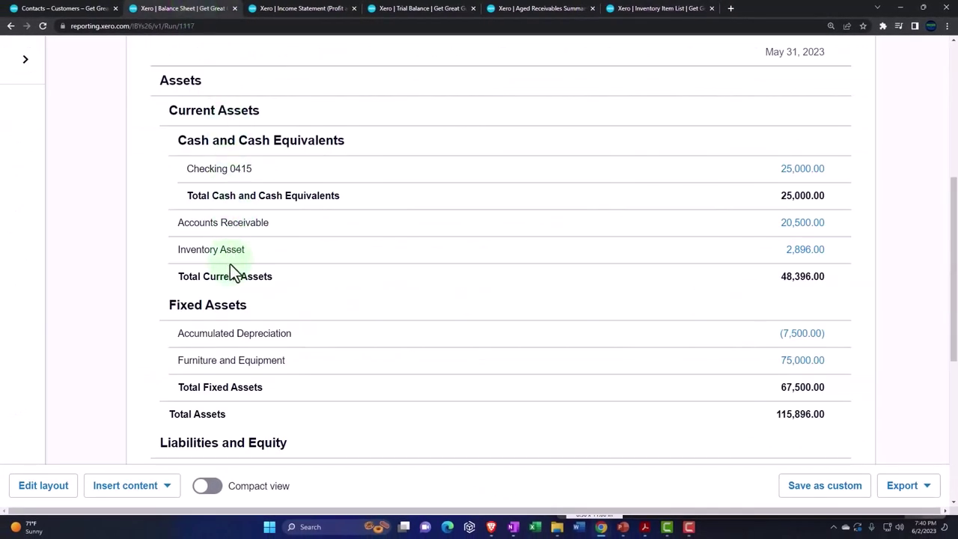
scroll(315, 268, "up", 1)
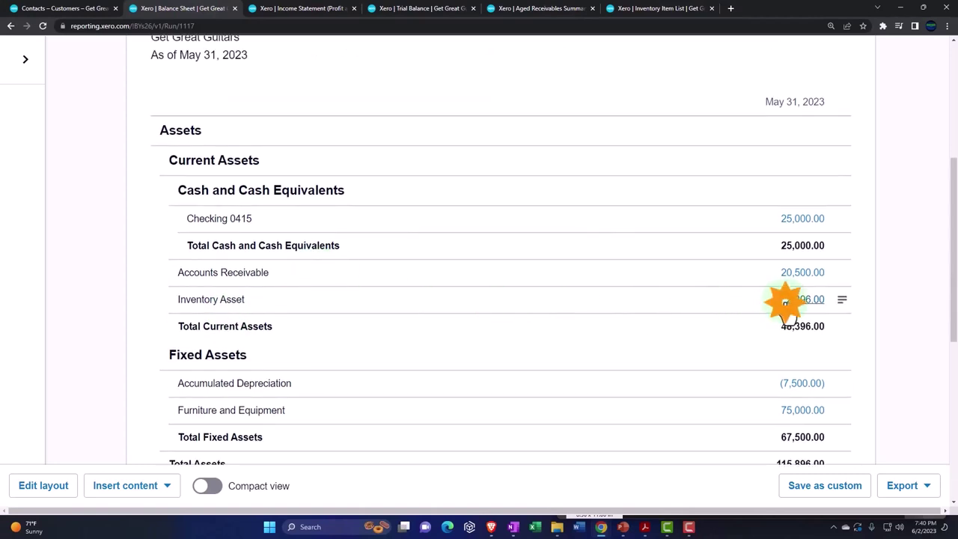
scroll(788, 309, "down", 4)
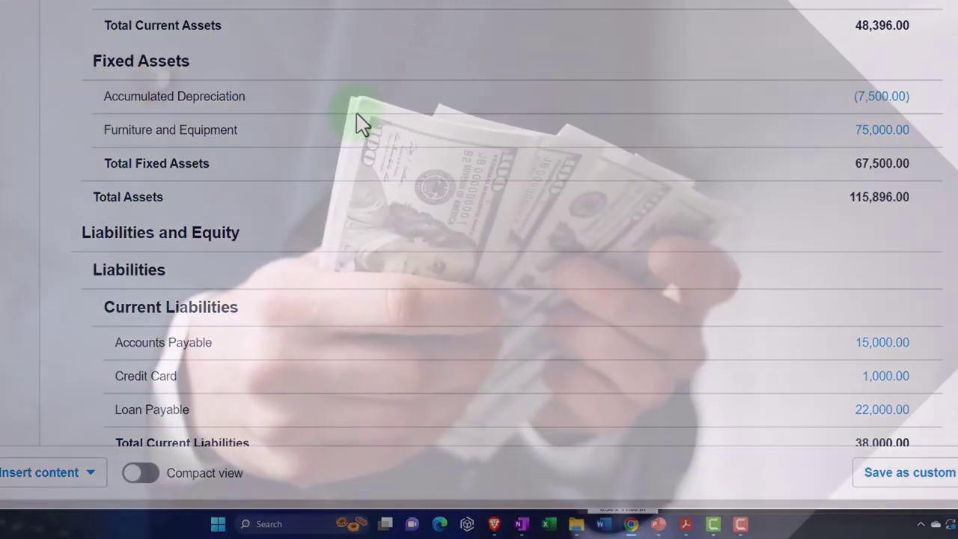
left_click(361, 123)
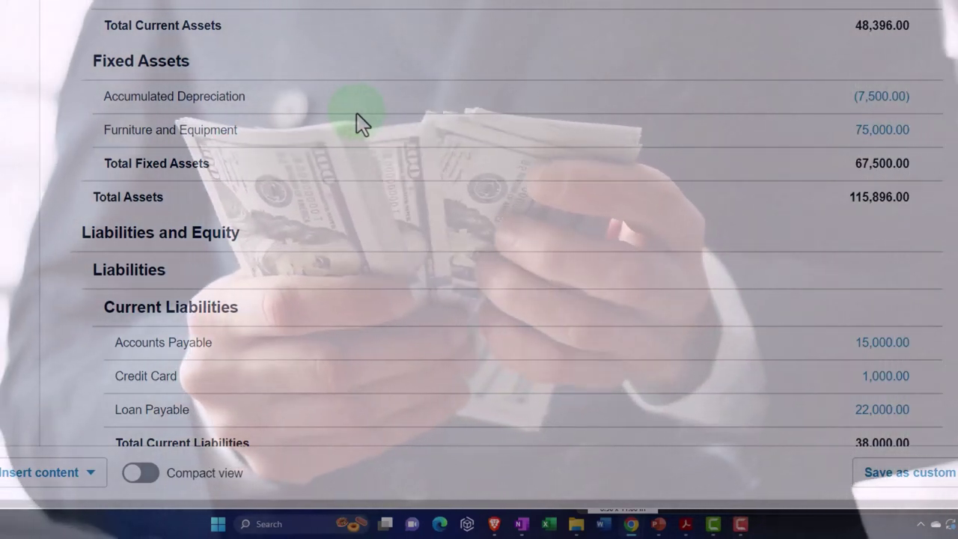
scroll(357, 116, "down", 1)
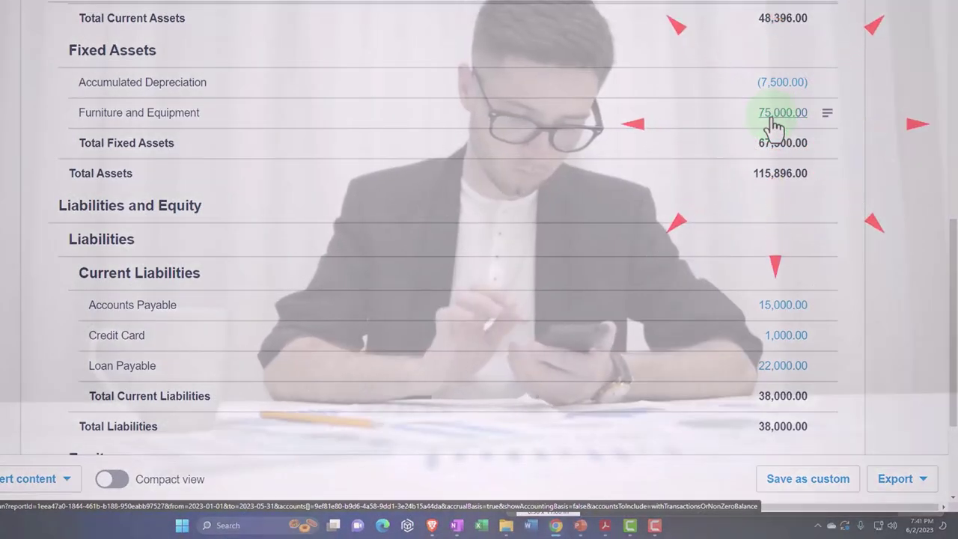
scroll(773, 127, "down", 5)
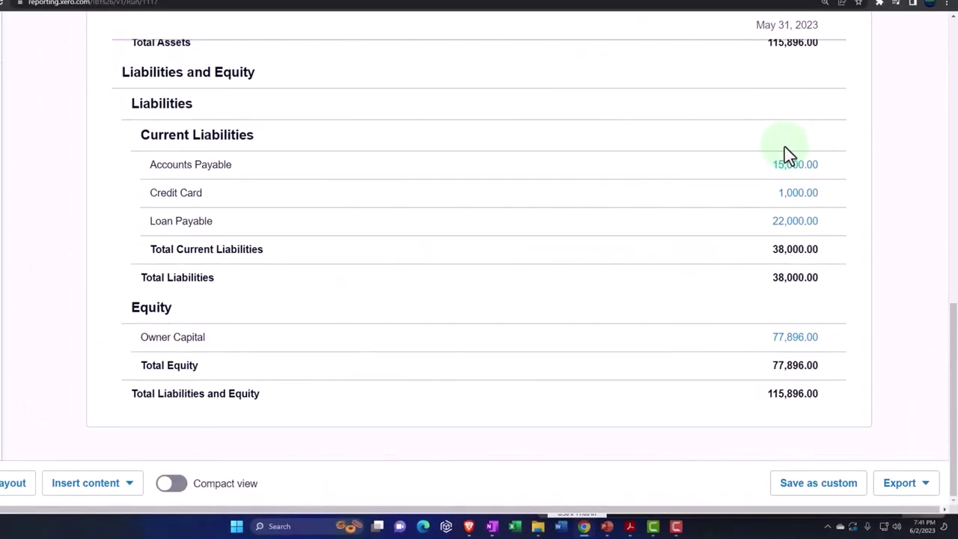
Step: Duplicate the Inventory Item List tab and open the Reports home page in the copy
left_click(659, 11)
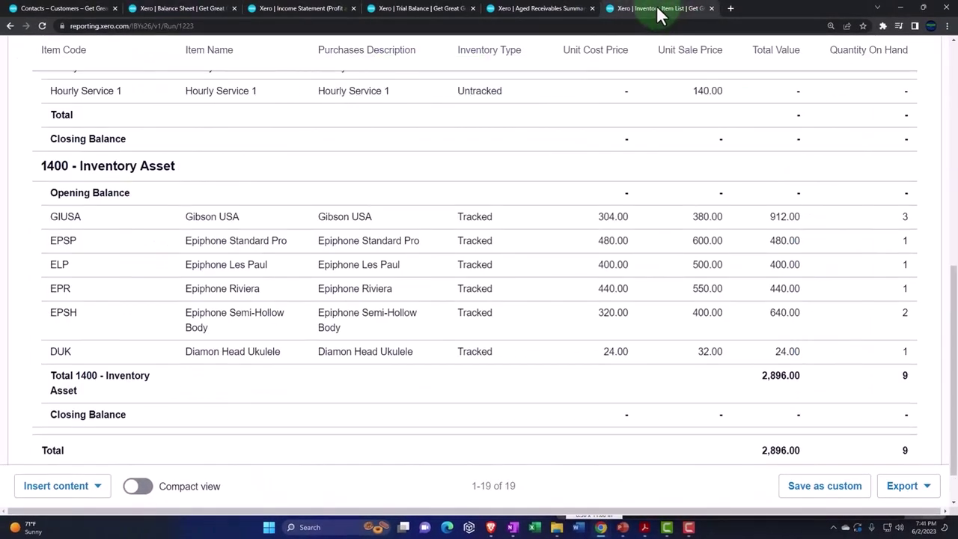
right_click(660, 13)
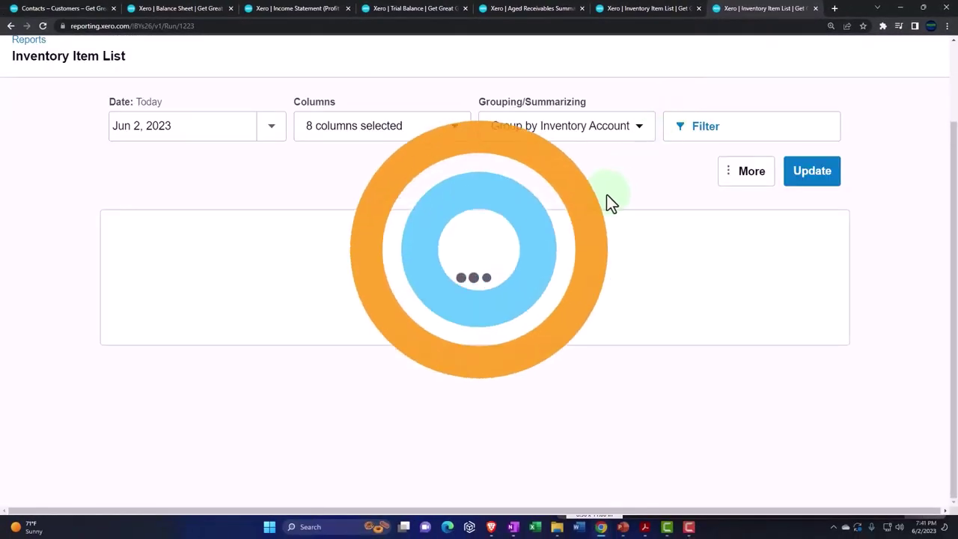
left_click(348, 108)
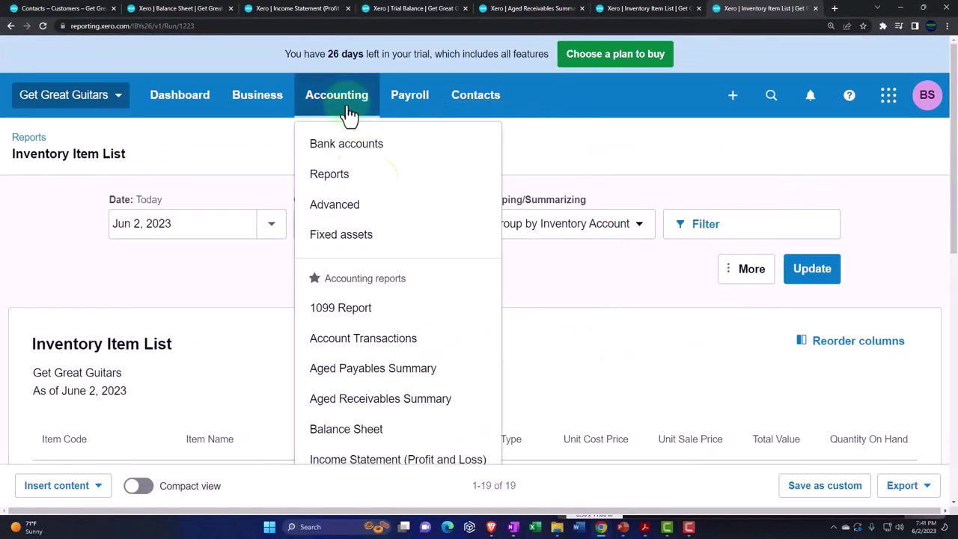
left_click(348, 180)
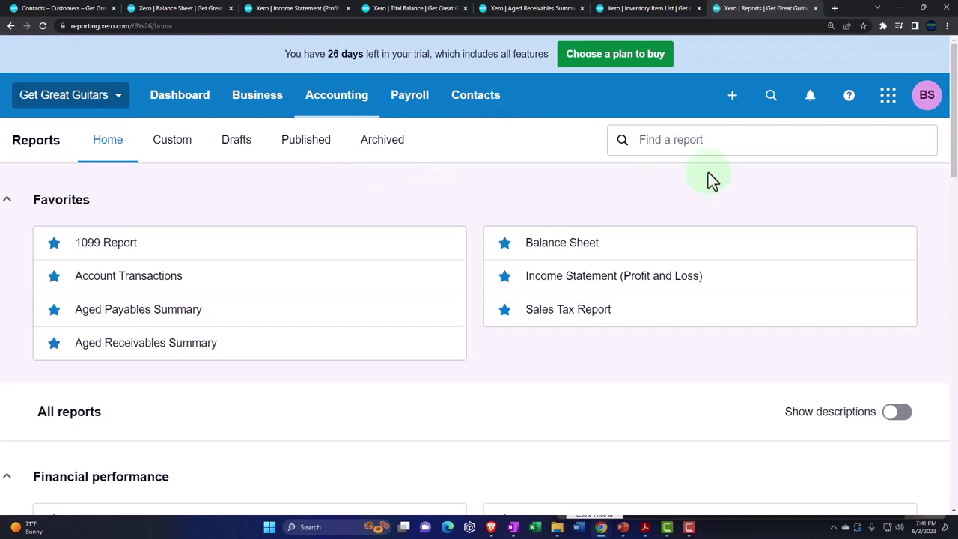
Step: Search the reports for "accounts", open the Aged Payables Summary and view its supplier balances
left_click(721, 148)
type("accounts")
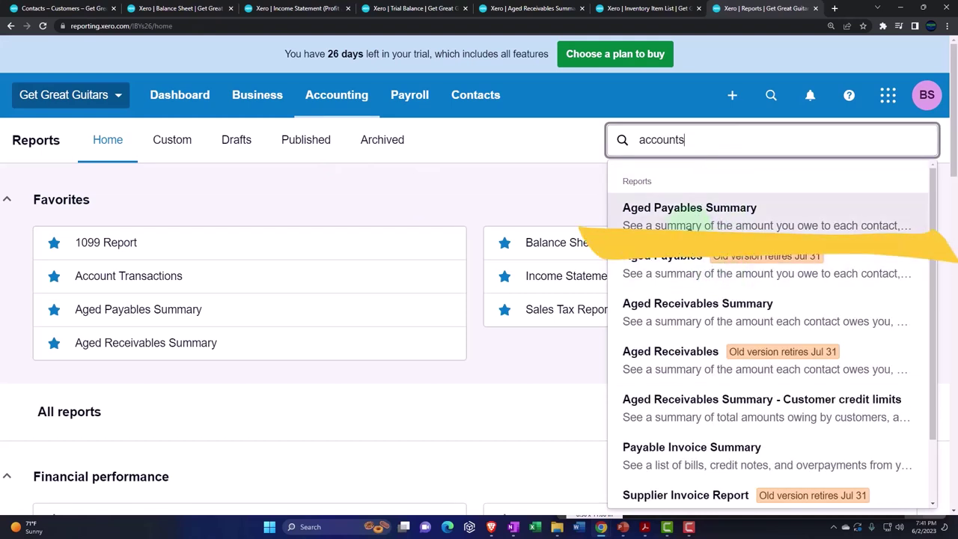
left_click(688, 217)
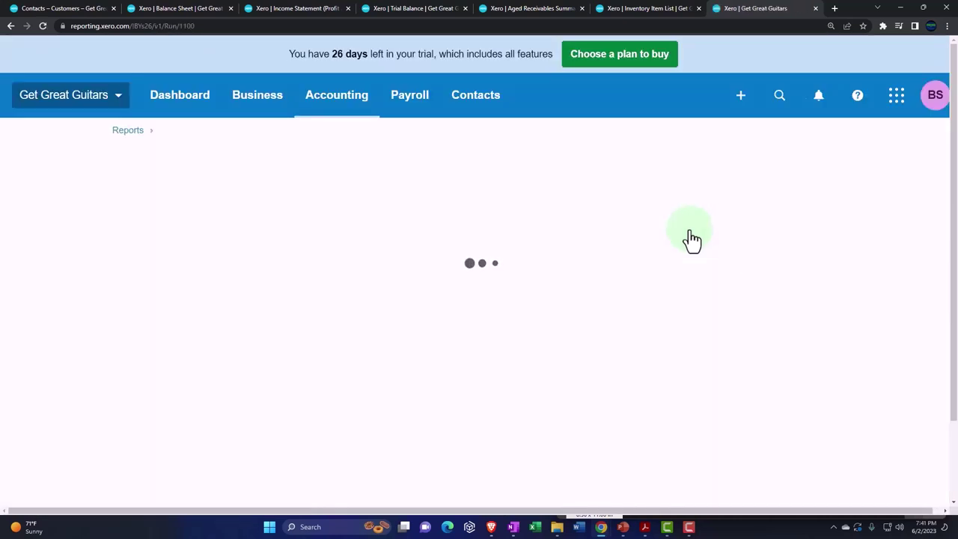
scroll(544, 314, "down", 3)
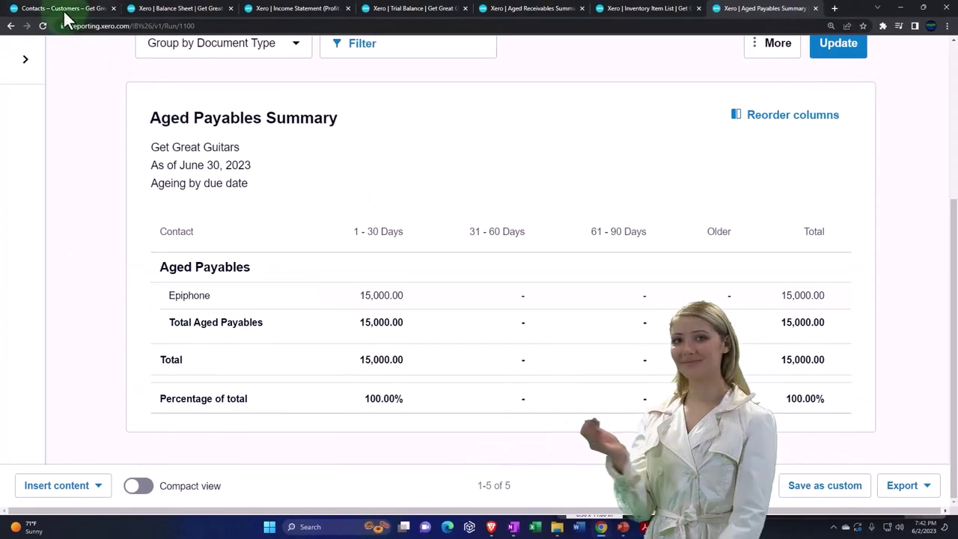
Step: Switch the contacts page from customers to the Suppliers list to view the amounts owed
left_click(63, 9)
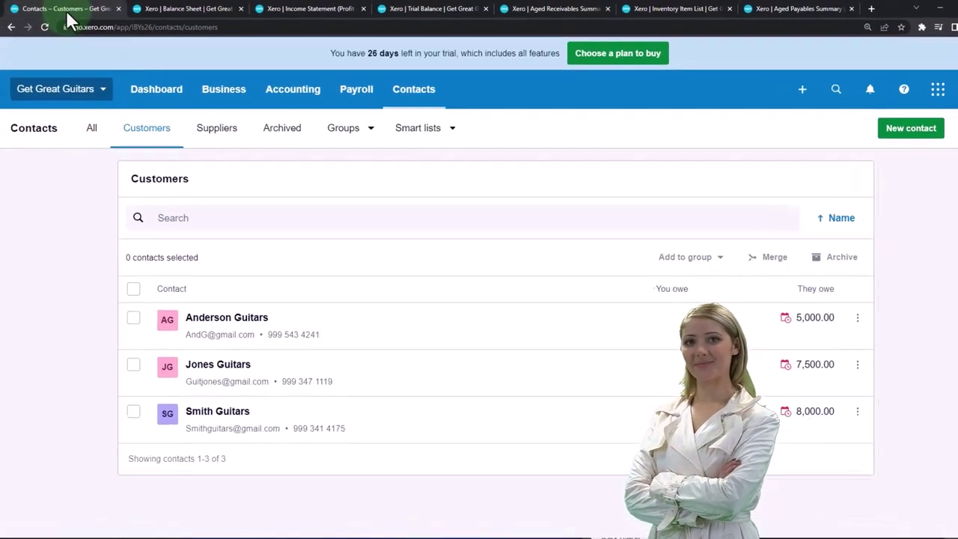
left_click(399, 93)
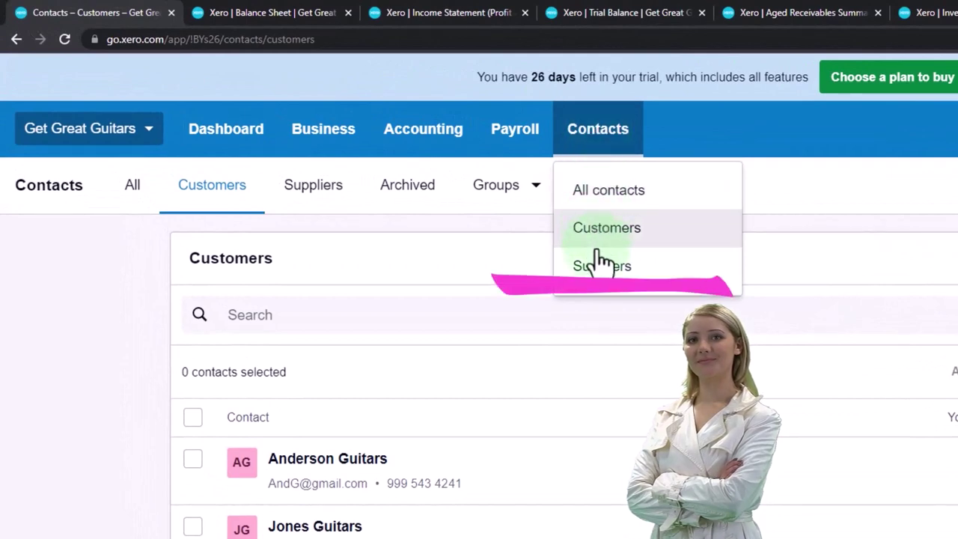
left_click(603, 271)
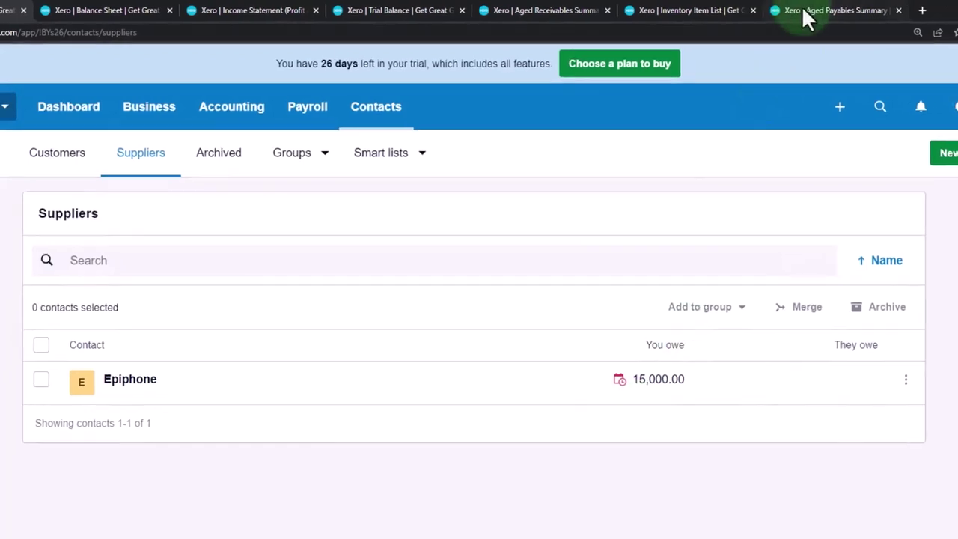
Step: Compare the Aged Payables Summary total with Accounts Payable on the balance sheet
left_click(804, 11)
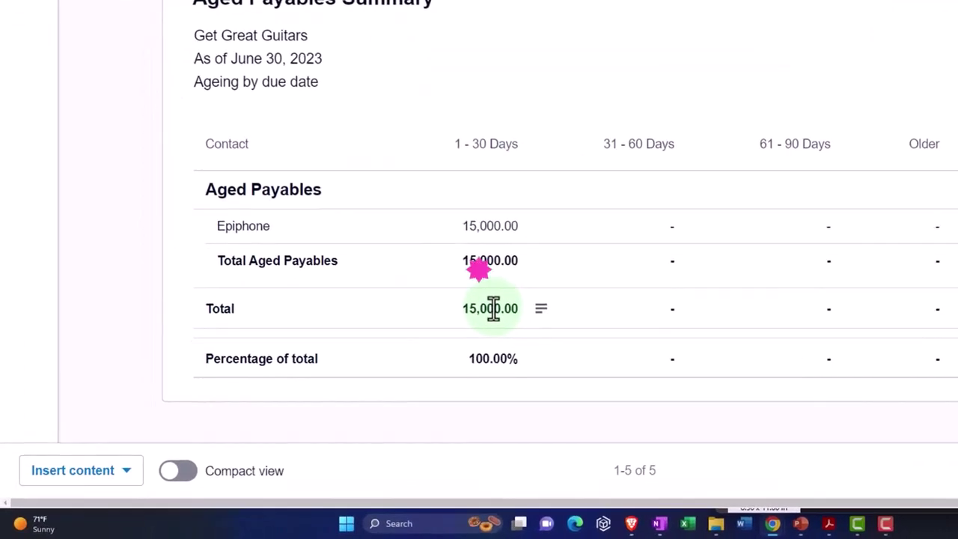
left_click(493, 308)
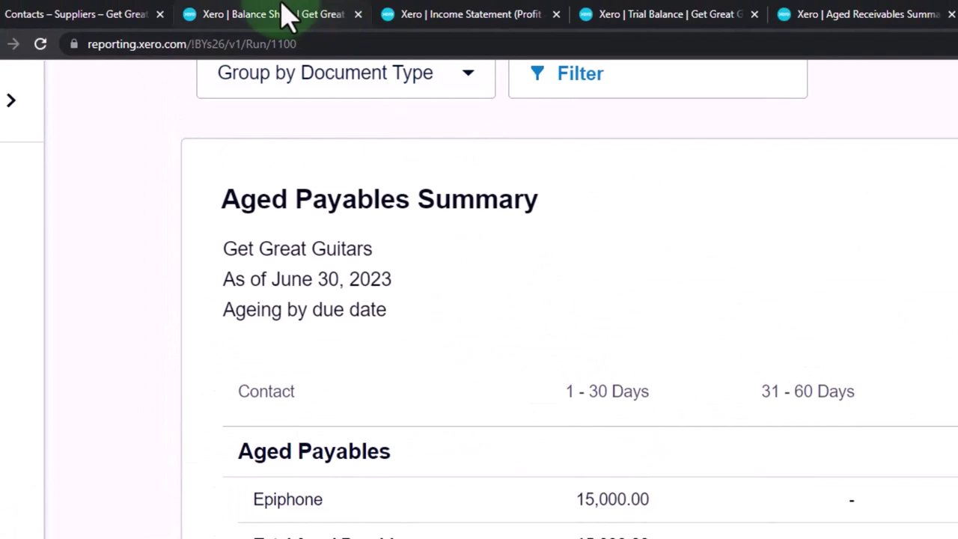
left_click(288, 15)
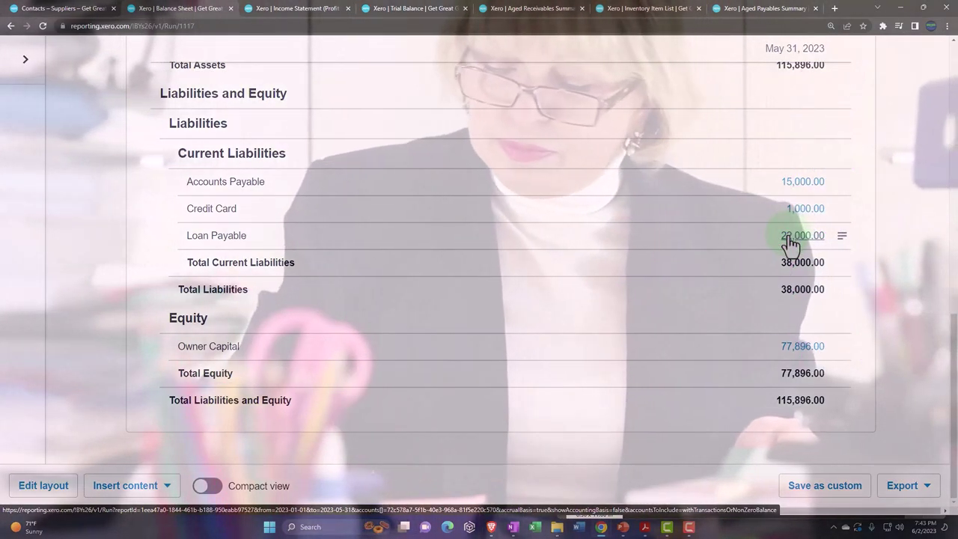
Step: Review the balance sheet line by line, from the checking account through fixed assets and liabilities to Owner Capital
scroll(557, 337, "up", 2)
scroll(555, 329, "up", 3)
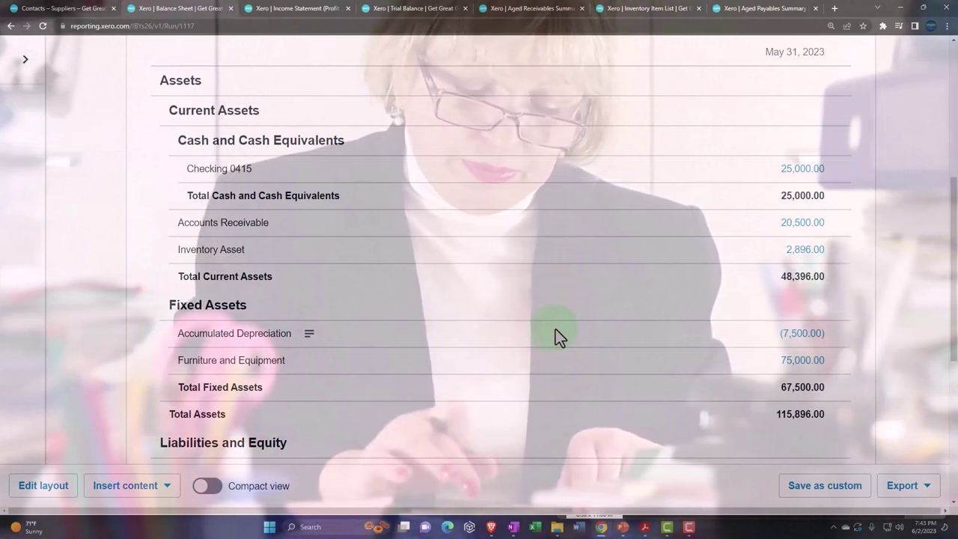
scroll(555, 329, "up", 1)
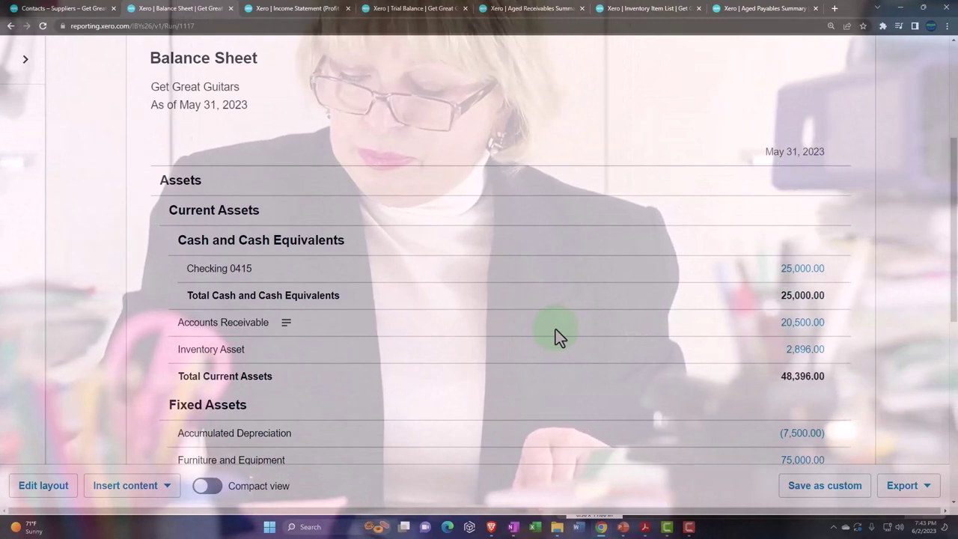
left_click(555, 329)
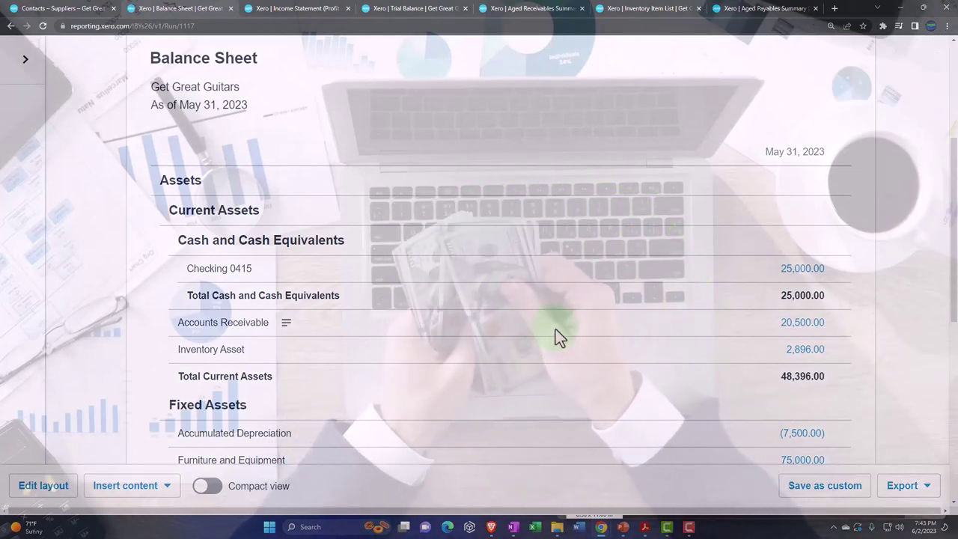
scroll(367, 304, "down", 1)
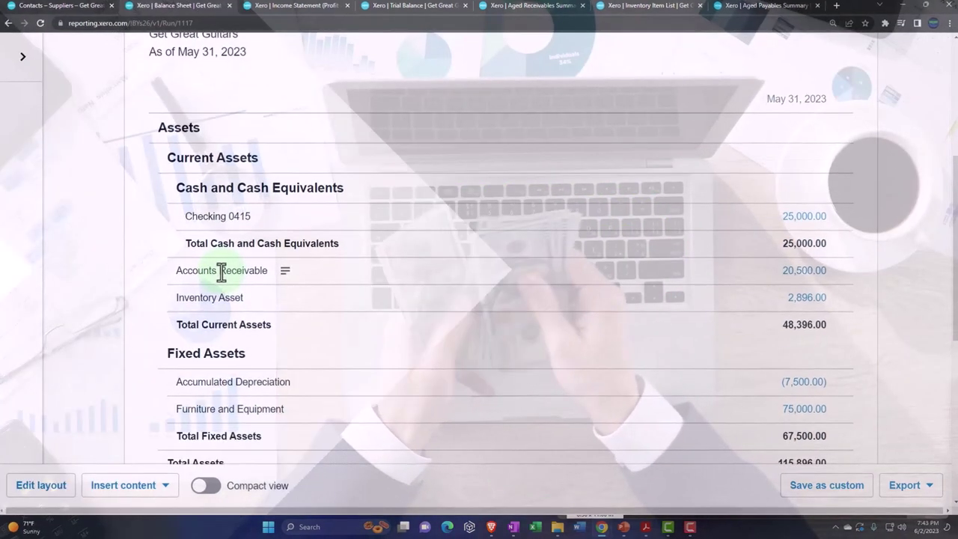
scroll(223, 273, "down", 1)
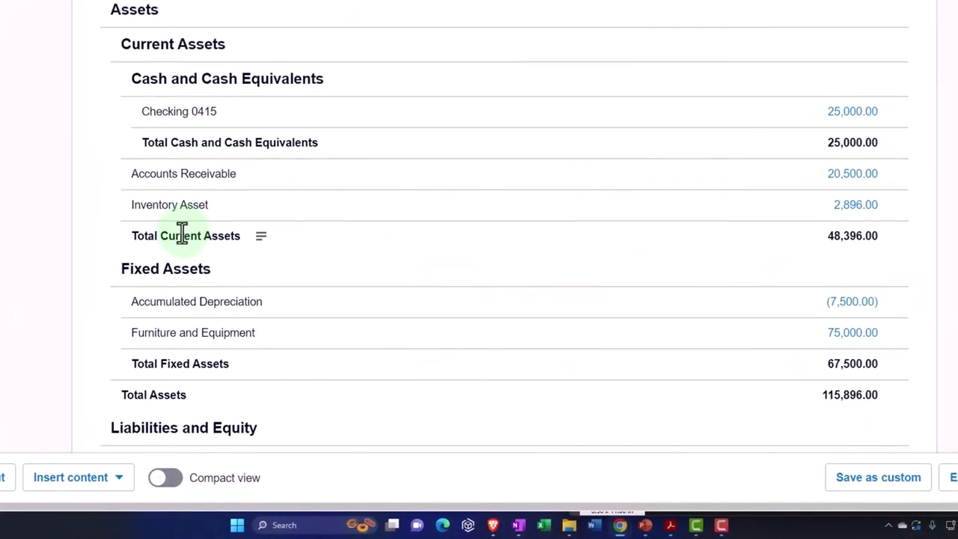
scroll(173, 220, "down", 2)
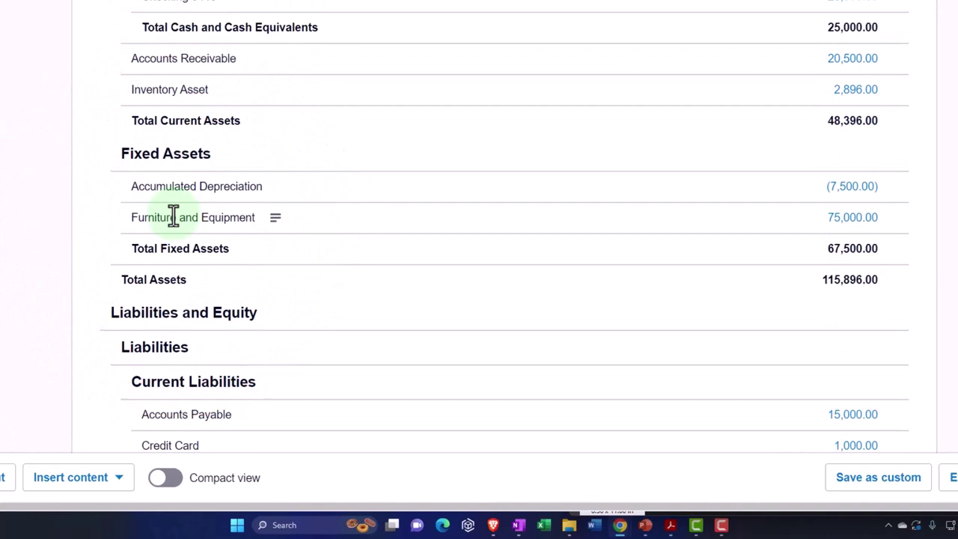
scroll(173, 217, "down", 2)
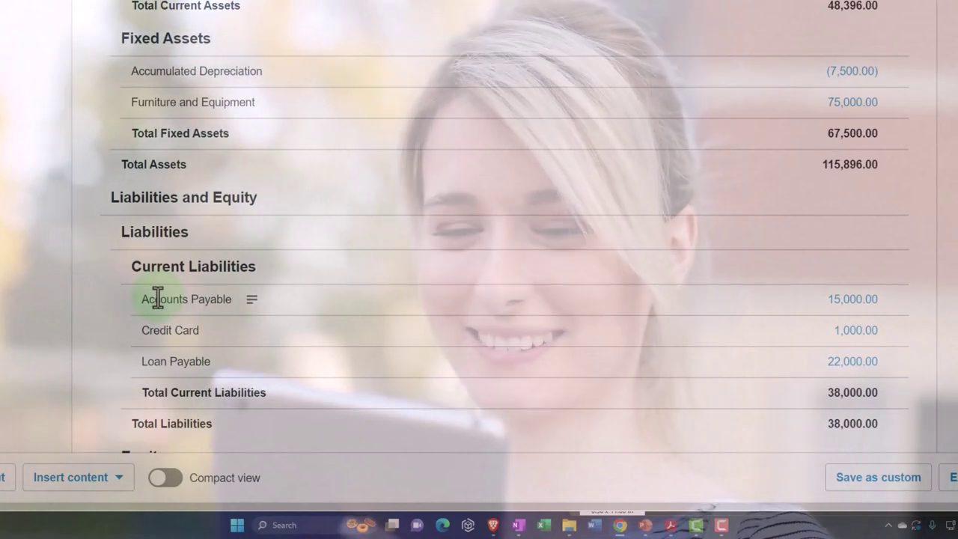
scroll(158, 297, "down", 1)
scroll(158, 298, "down", 2)
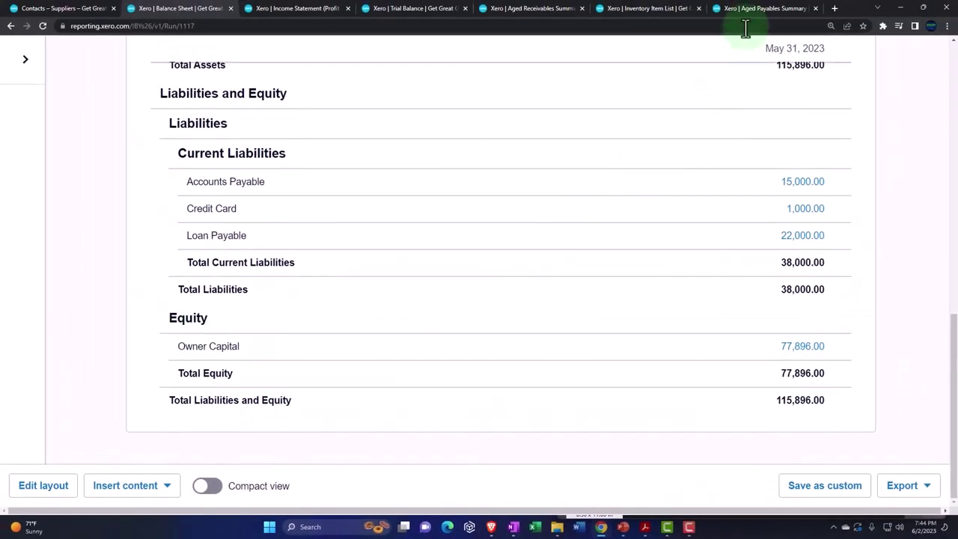
Step: Return to the Aged Payables Summary and open the Reports home page in its place
left_click(748, 7)
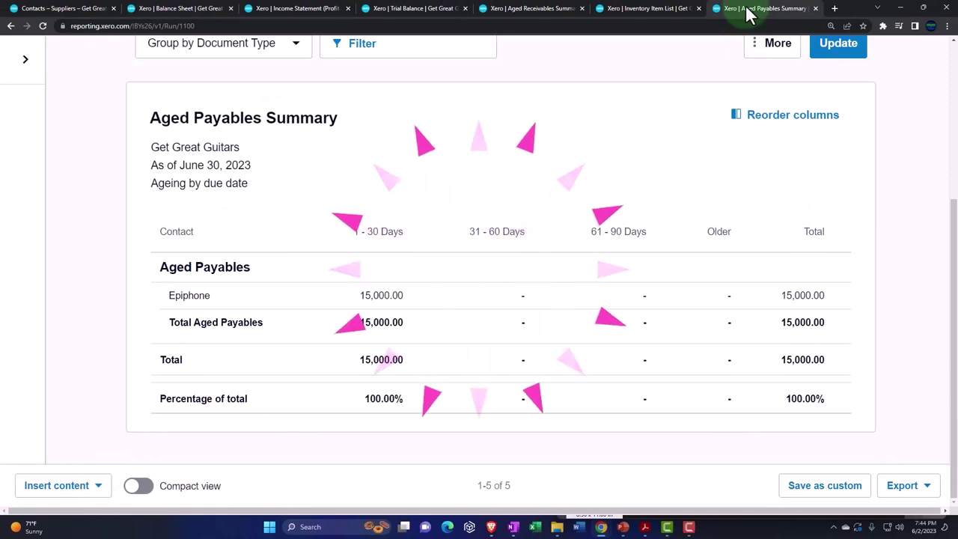
left_click(350, 104)
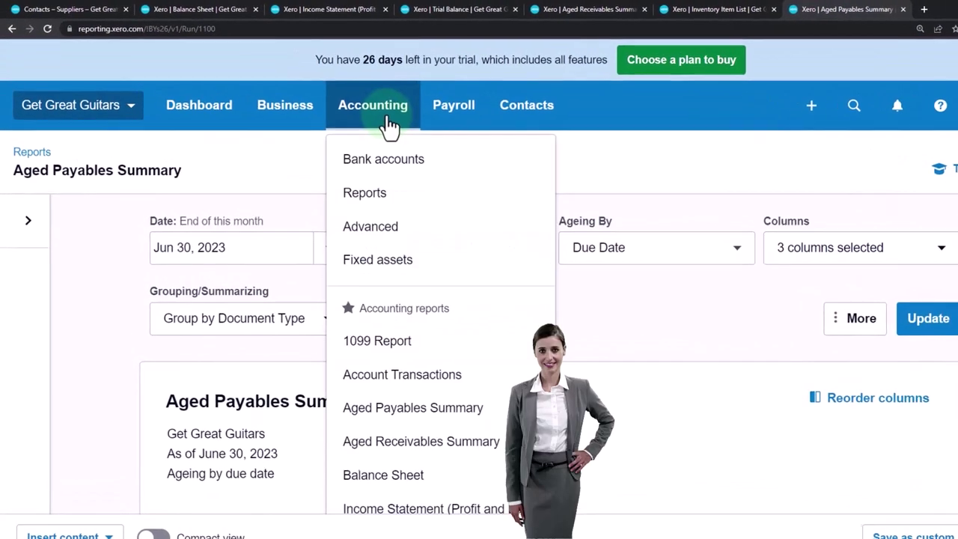
left_click(363, 193)
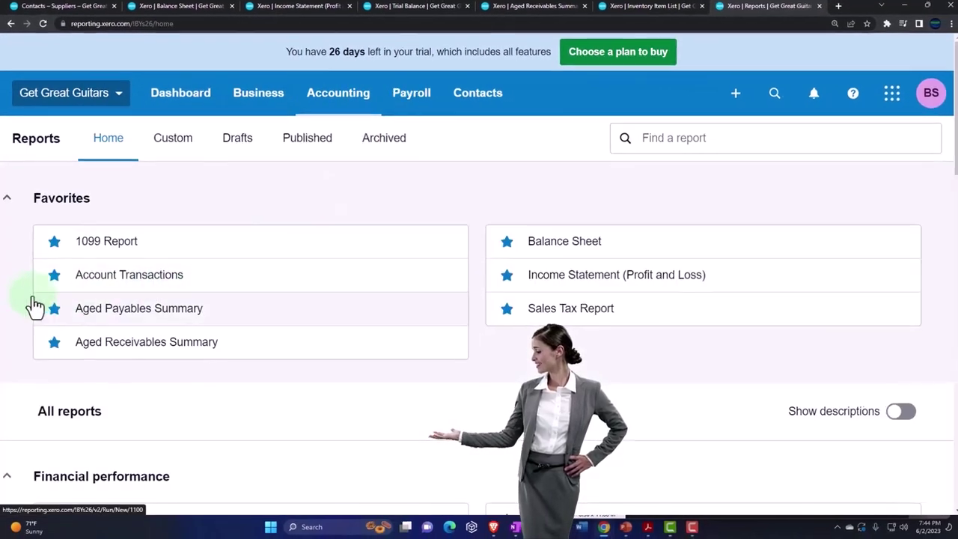
Step: Examine the available reports by category, from Financial performance and Financial statements through Payables and receivables, Reconciliations, Taxes and balances, to Transactions
scroll(39, 247, "down", 4)
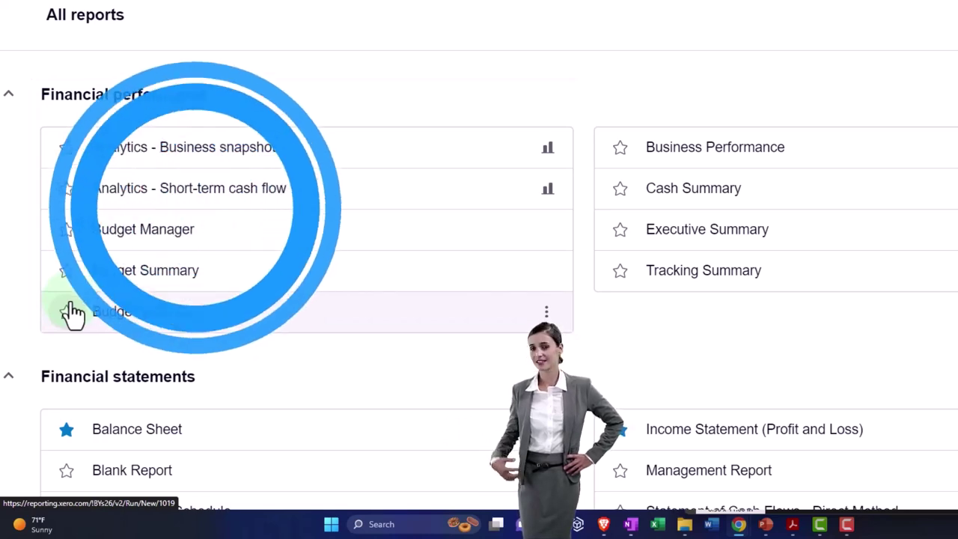
scroll(73, 314, "down", 1)
scroll(72, 315, "down", 3)
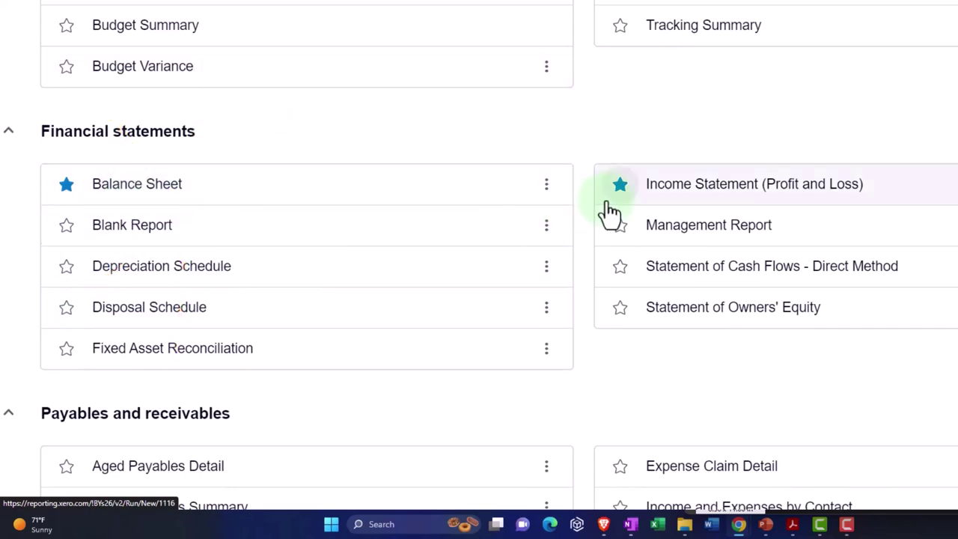
scroll(609, 211, "down", 4)
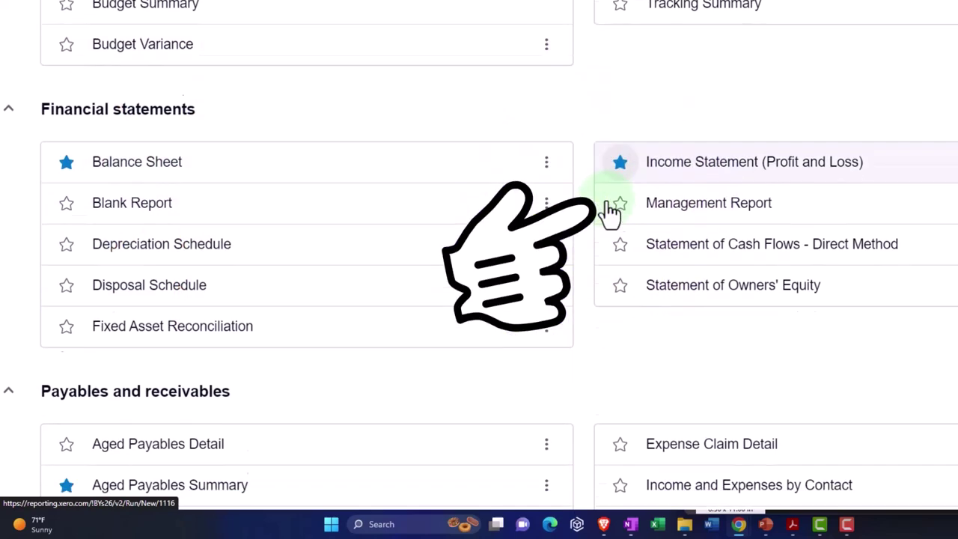
scroll(580, 229, "down", 1)
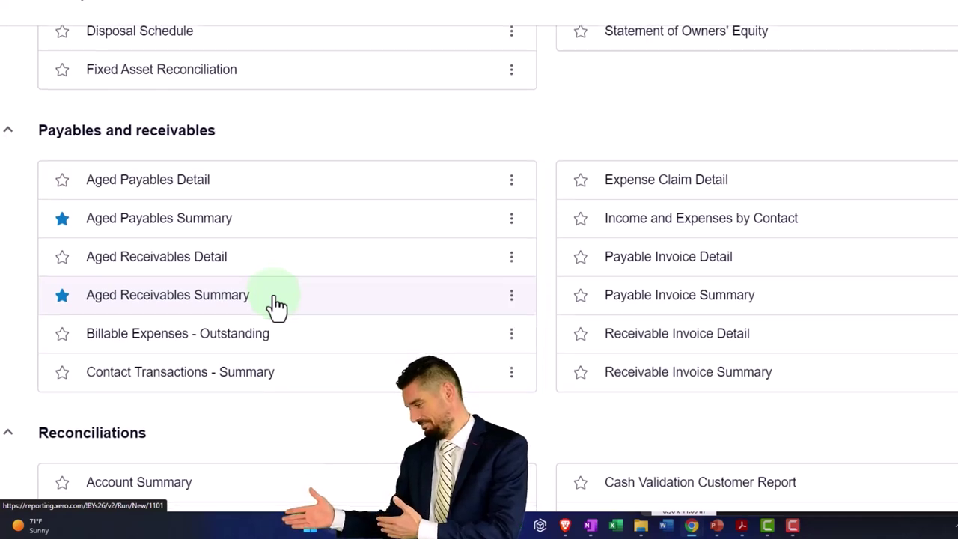
scroll(276, 302, "down", 3)
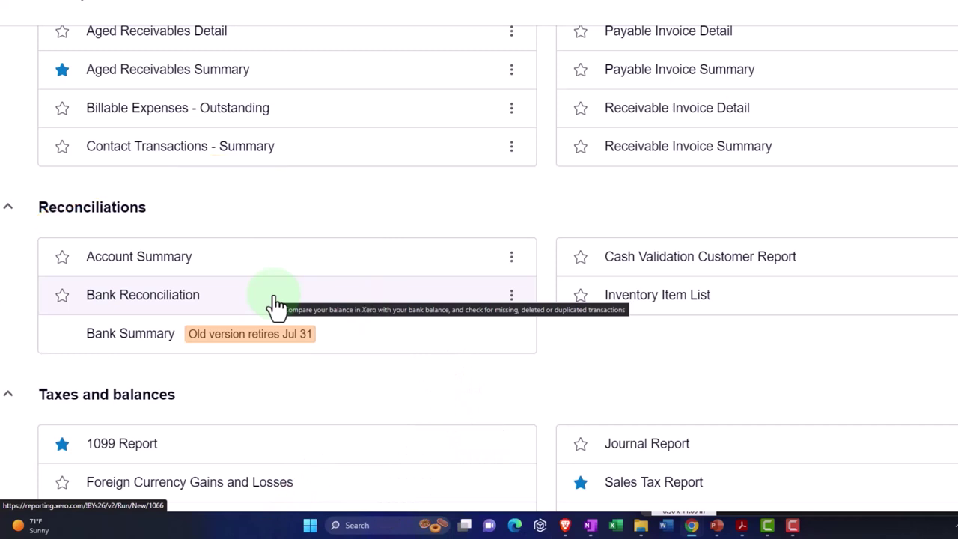
scroll(275, 303, "down", 3)
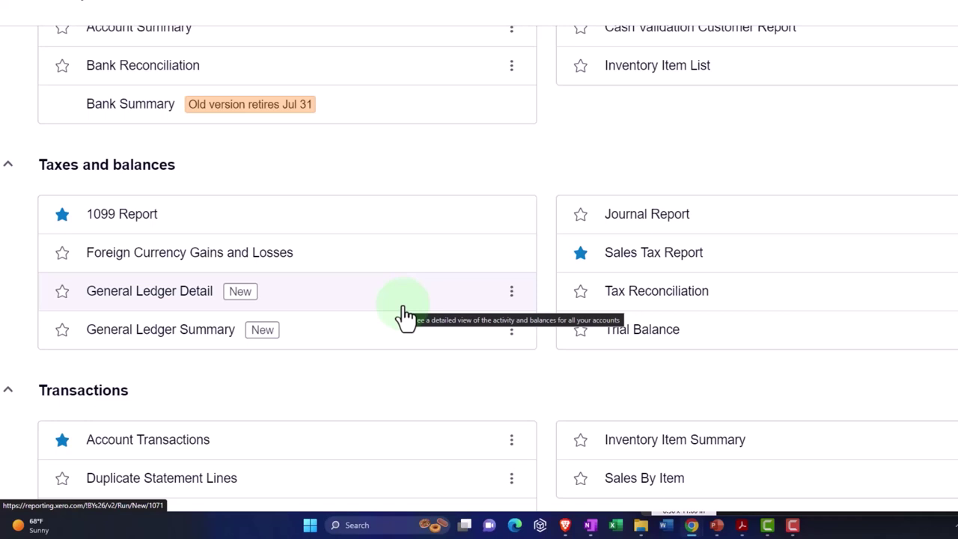
scroll(404, 314, "down", 2)
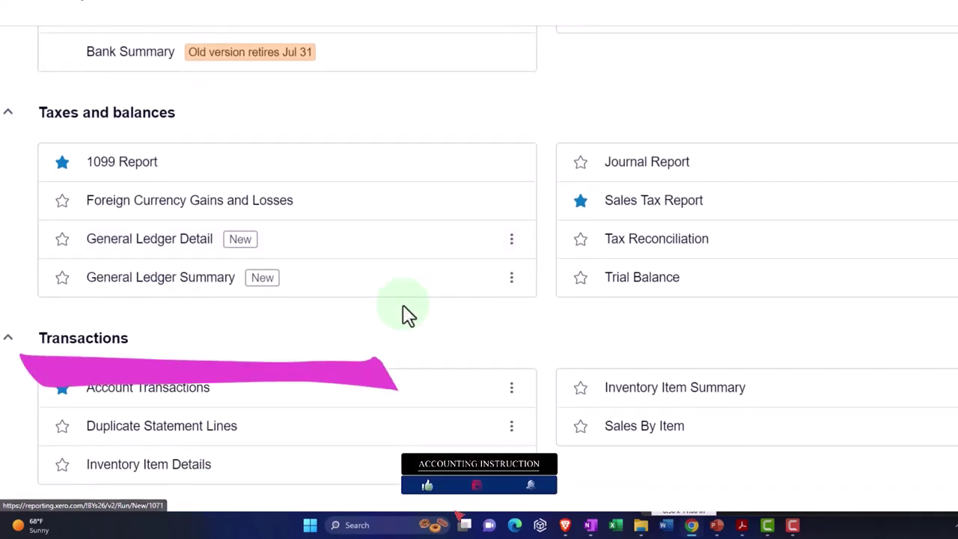